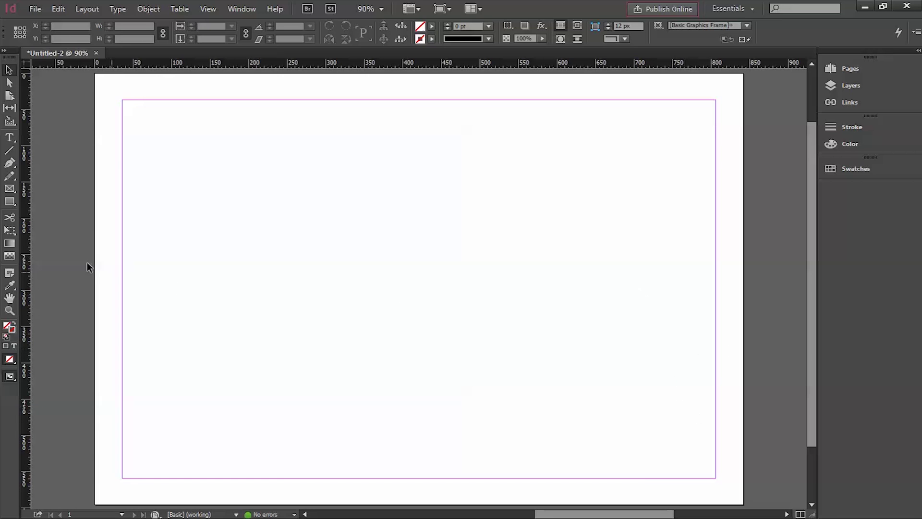
Draw a text frame near the page centre and paste the twelve-line Jack and Jill rhyme
click(9, 139)
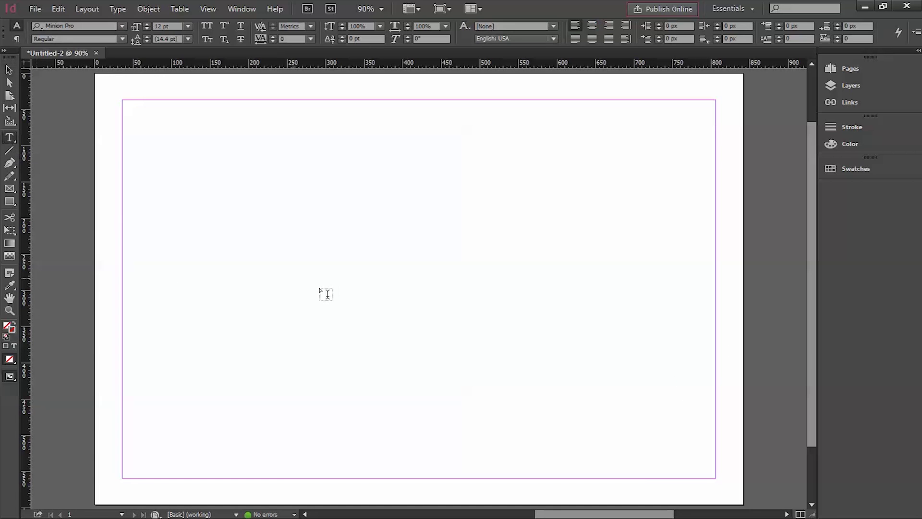
drag(328, 180, 560, 310)
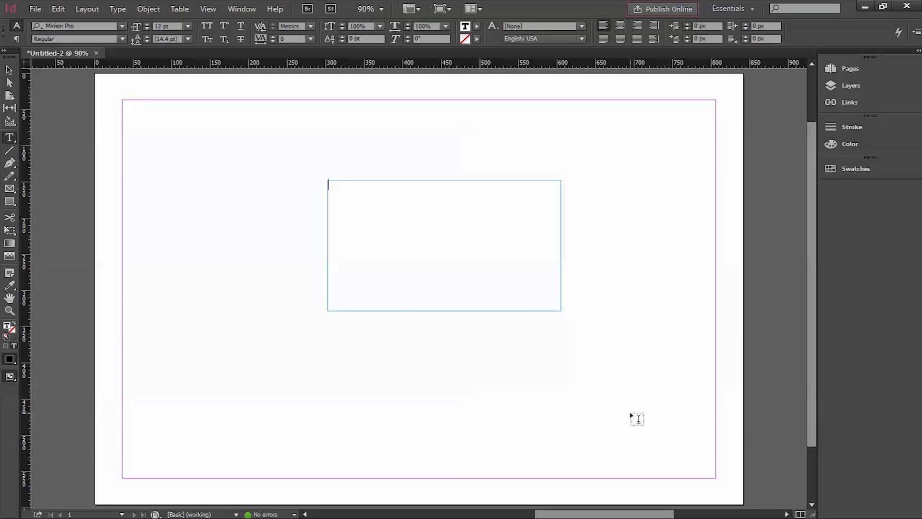
key(ctrl+v)
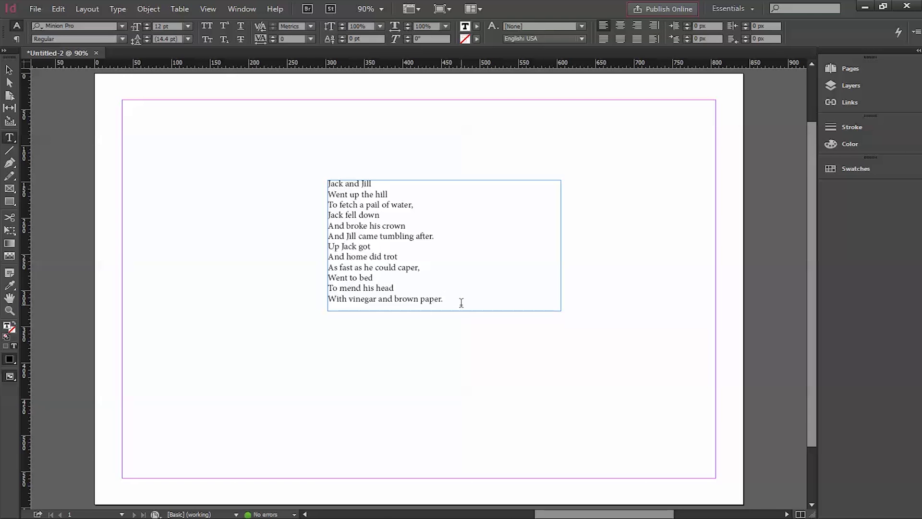
Resize the poem's frame to about 178 px wide by 190 px tall
click(9, 70)
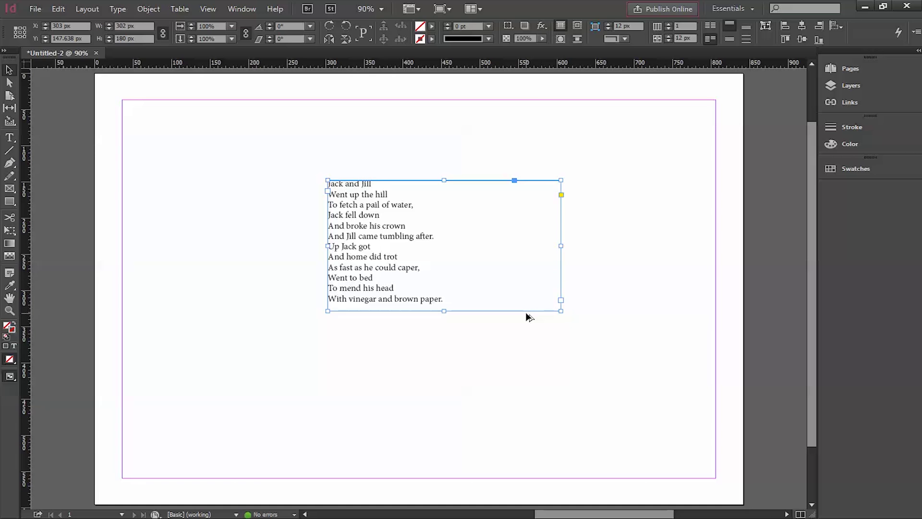
drag(560, 246, 465, 245)
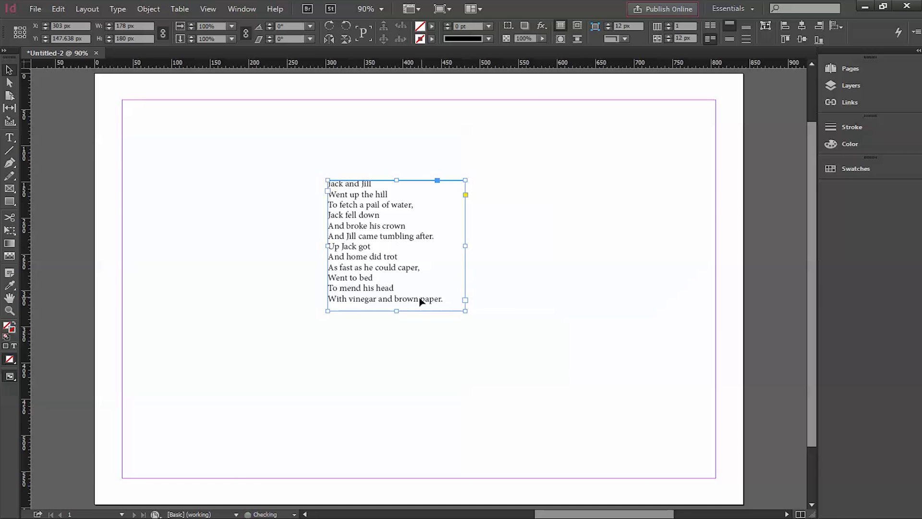
drag(395, 310, 397, 317)
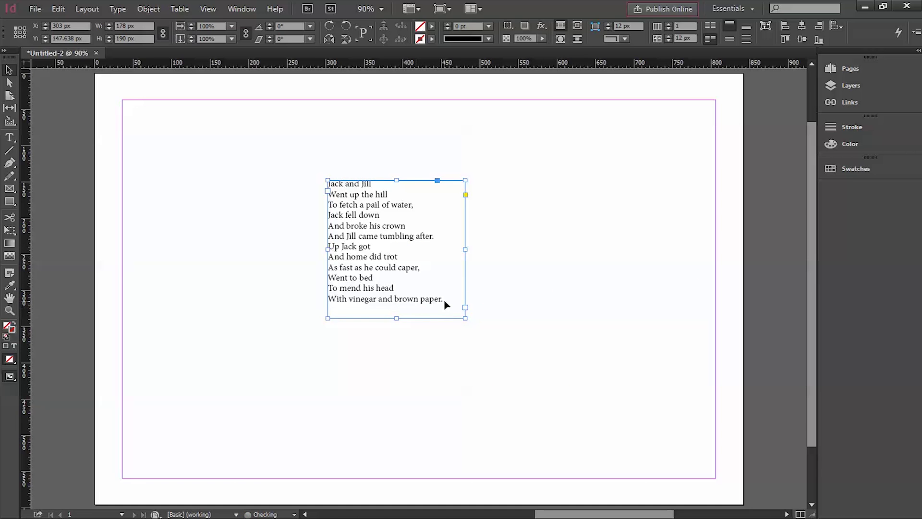
Return to editing the poem text, cancelling the accidental document close
double_click(445, 306)
key(ctrl+w)
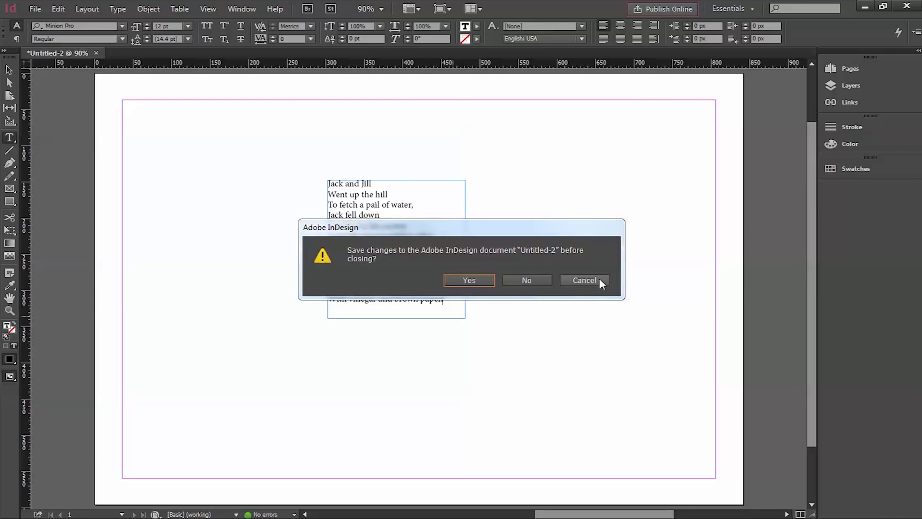
click(596, 278)
Centre-align all the poem's lines and insert a blank line above 'Jack'
key(ctrl+a)
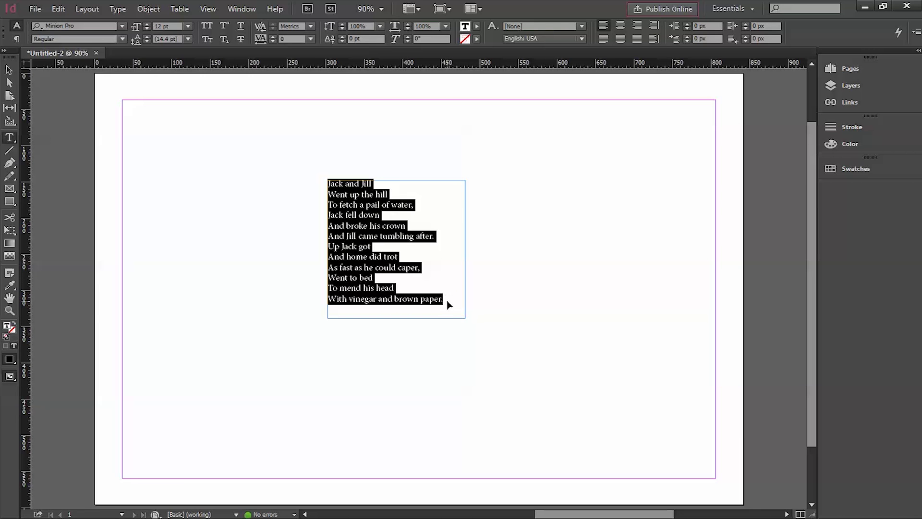
click(618, 28)
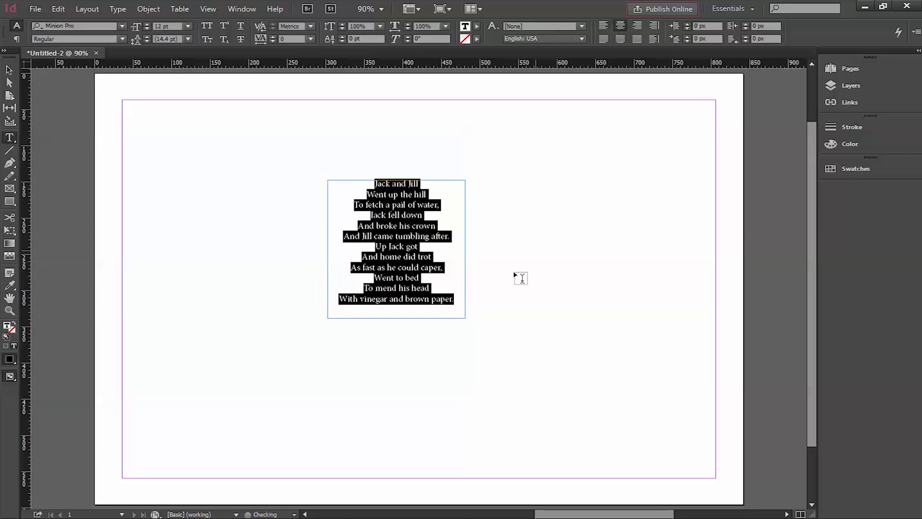
click(374, 185)
key(Return)
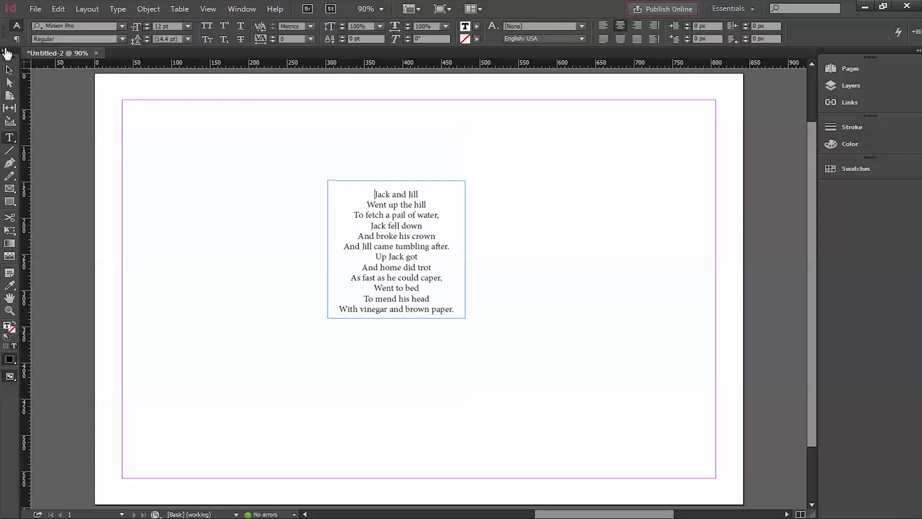
Lengthen the poem frame to 178 × 197.362 px so all lines fit
click(9, 70)
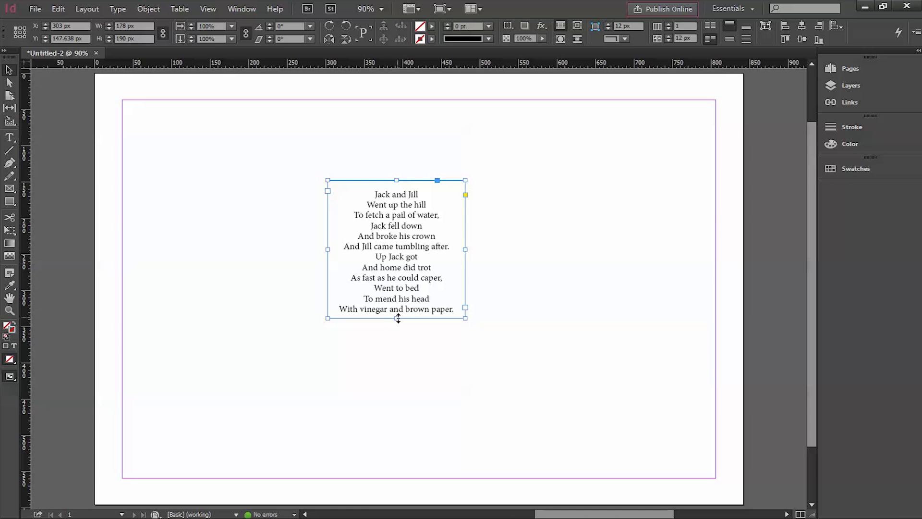
drag(394, 320, 396, 324)
click(500, 355)
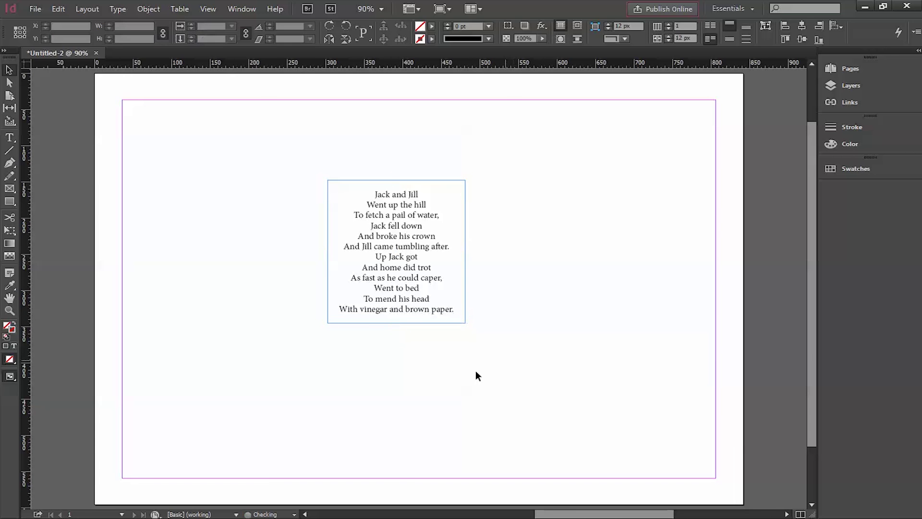
click(465, 254)
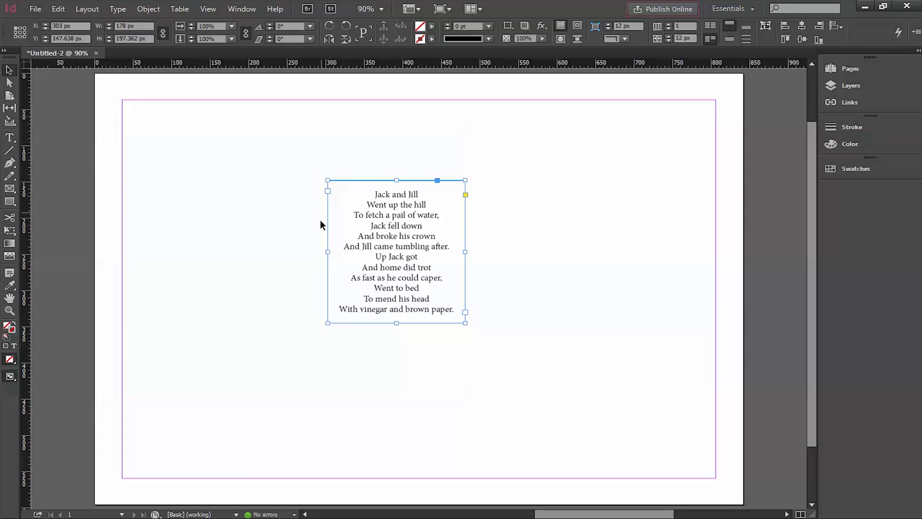
click(506, 304)
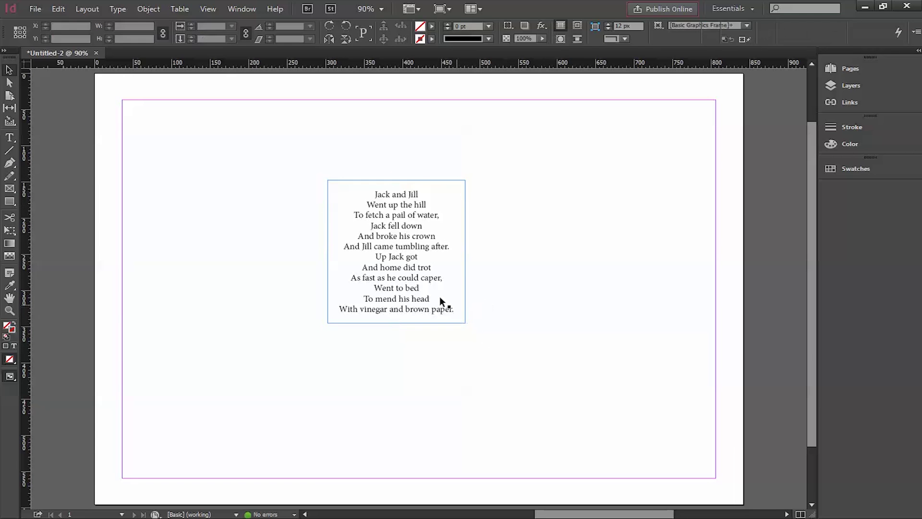
click(439, 296)
click(520, 341)
key(w)
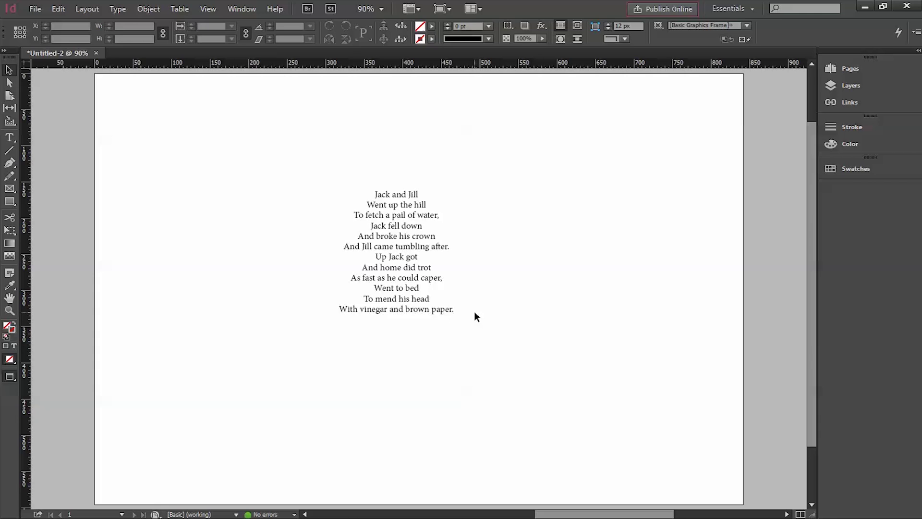
key(w)
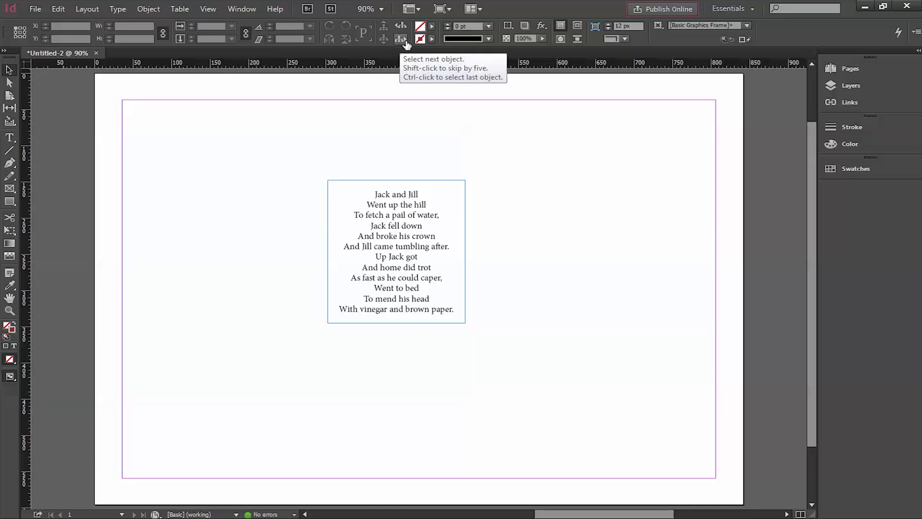
Set the default stroke to the red C=15 M=100 Y=100 K=0 swatch, then reselect the poem frame
click(431, 39)
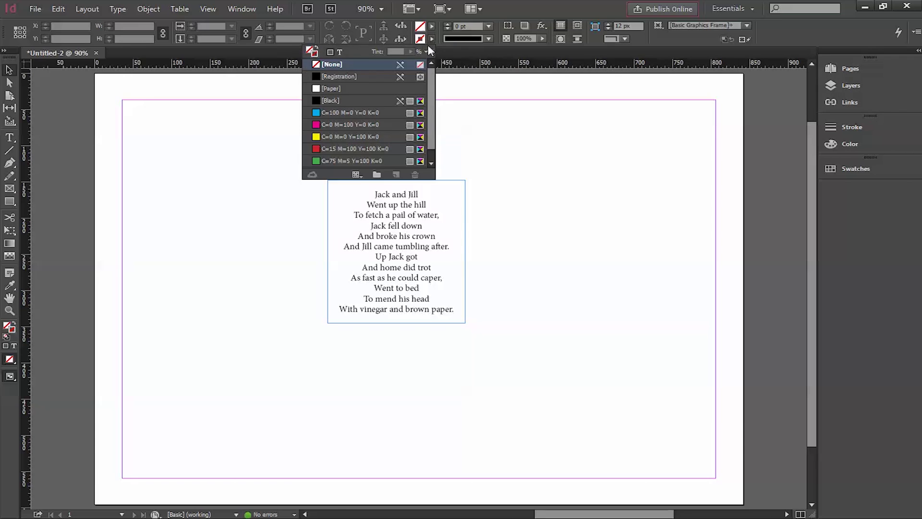
click(344, 147)
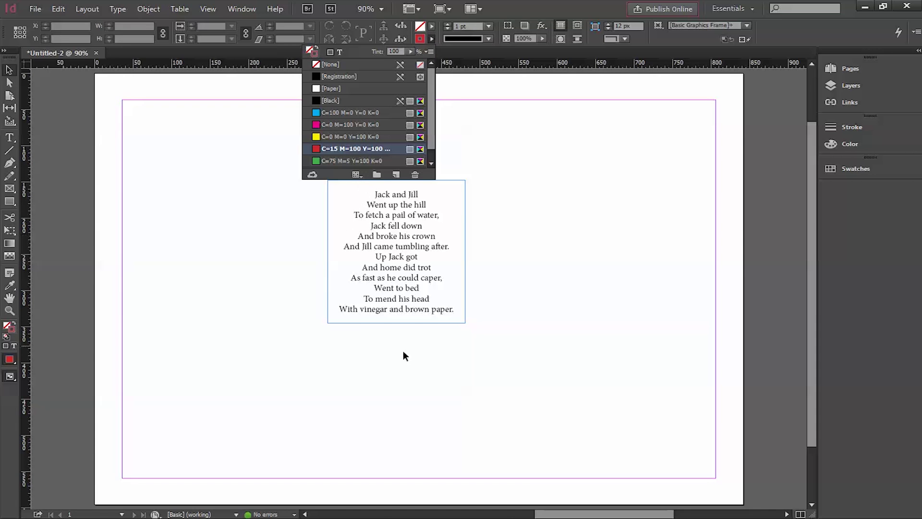
click(350, 149)
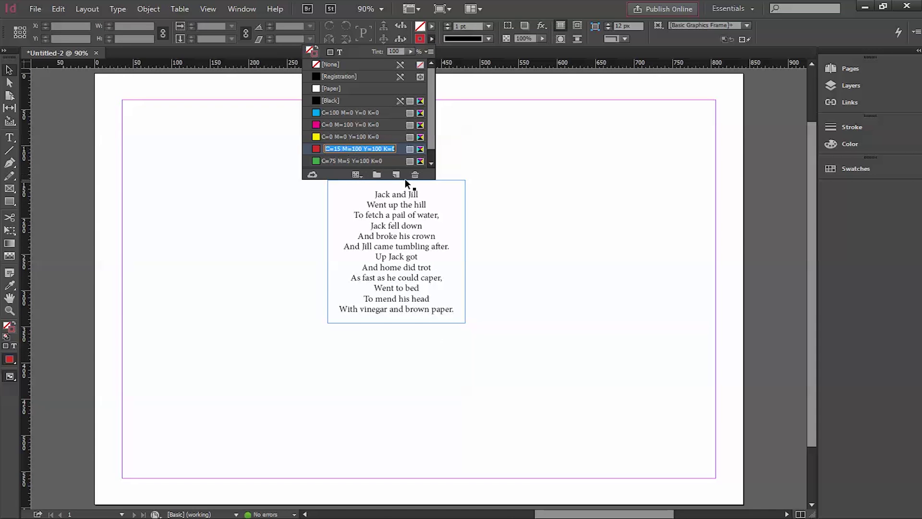
click(496, 252)
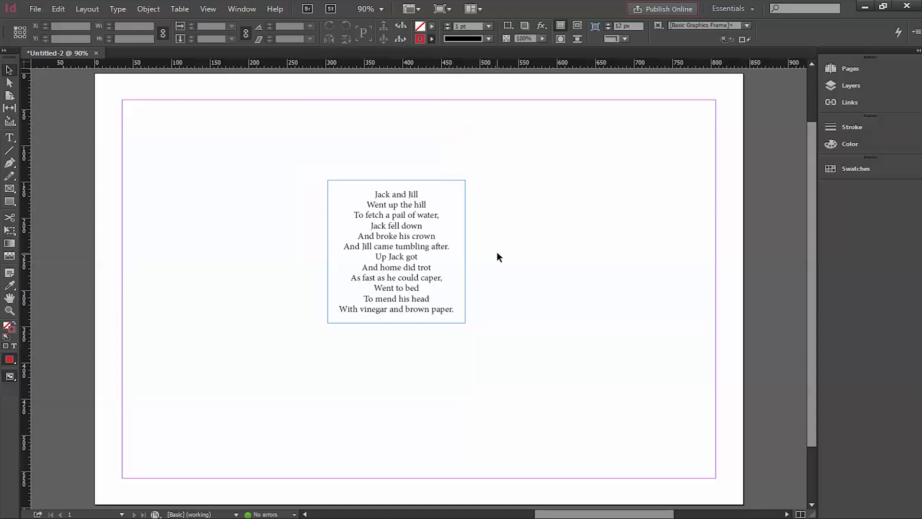
click(458, 252)
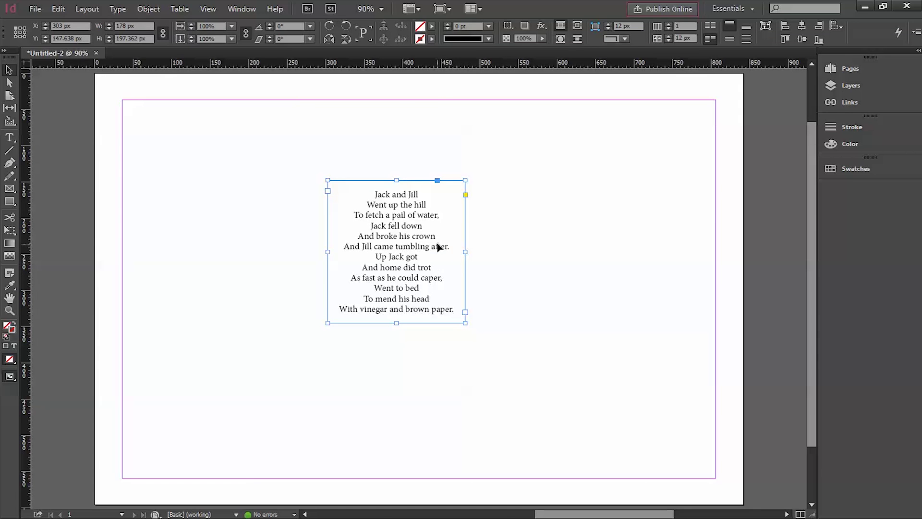
Give the poem frame a red border and preview it without guides
click(431, 40)
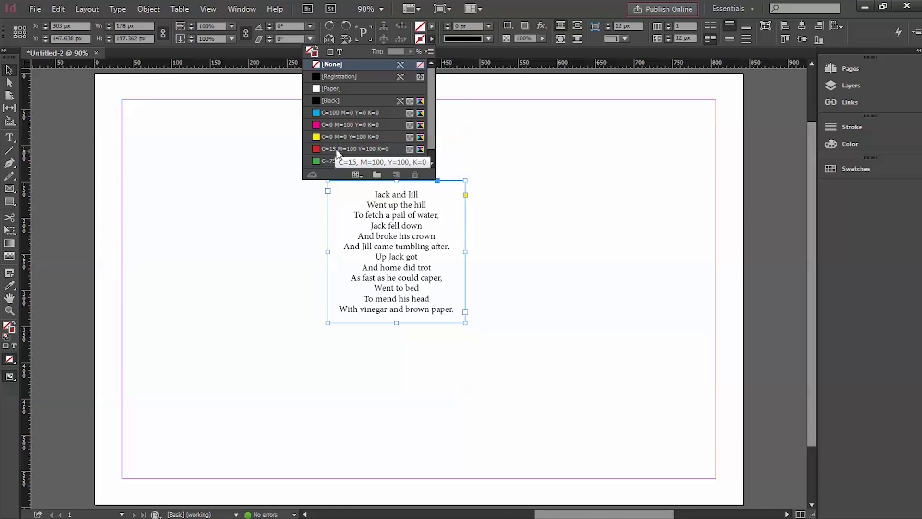
click(353, 149)
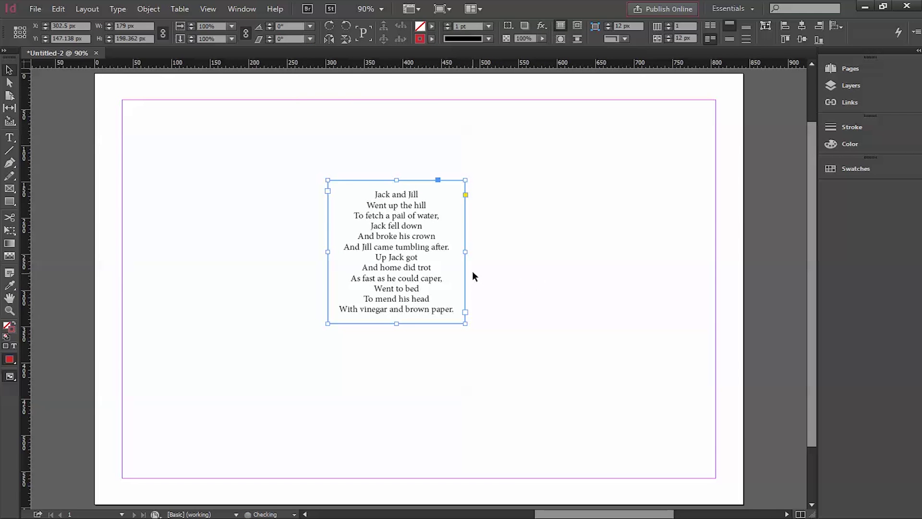
key(w)
click(528, 324)
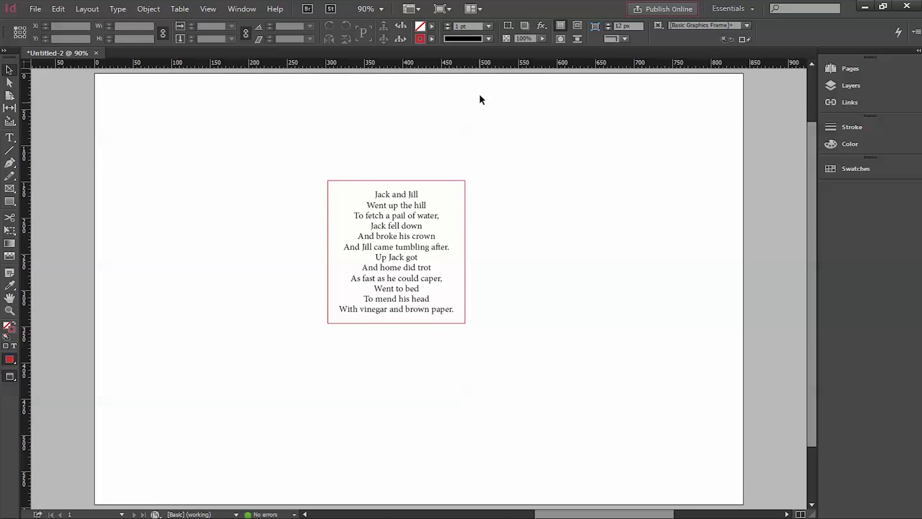
key(w)
Thicken the red border from 4 pt through 5 pt to a final 7 pt
click(456, 242)
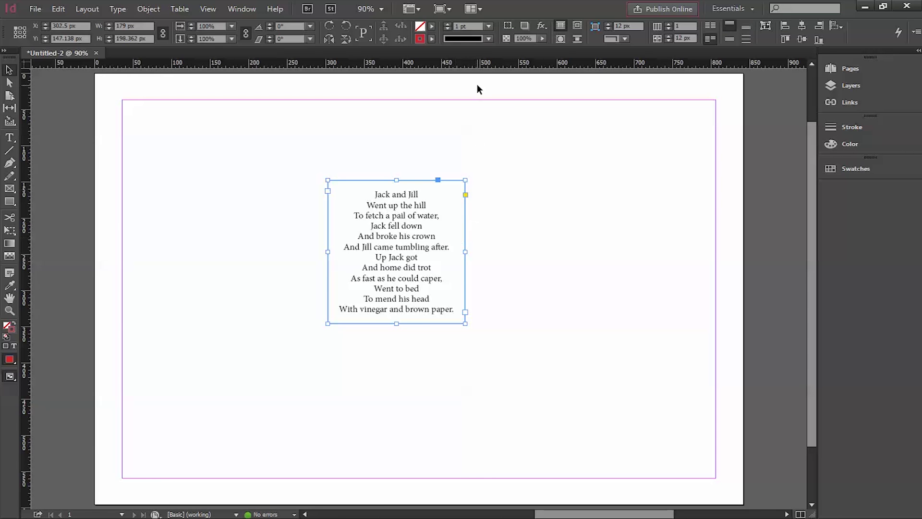
click(489, 26)
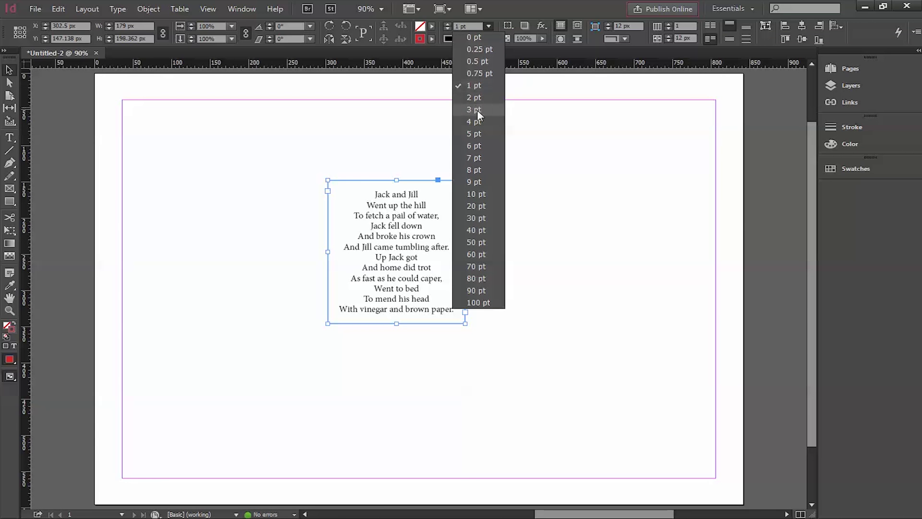
click(474, 122)
click(505, 243)
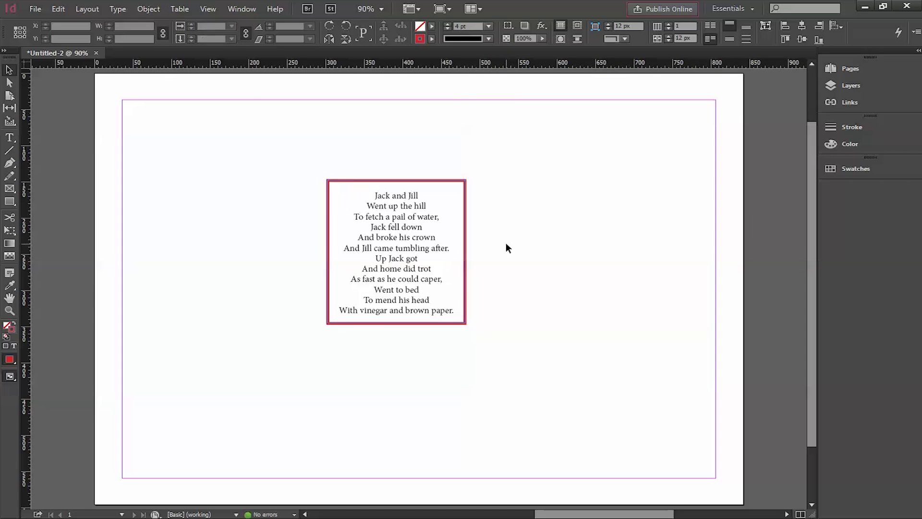
key(w)
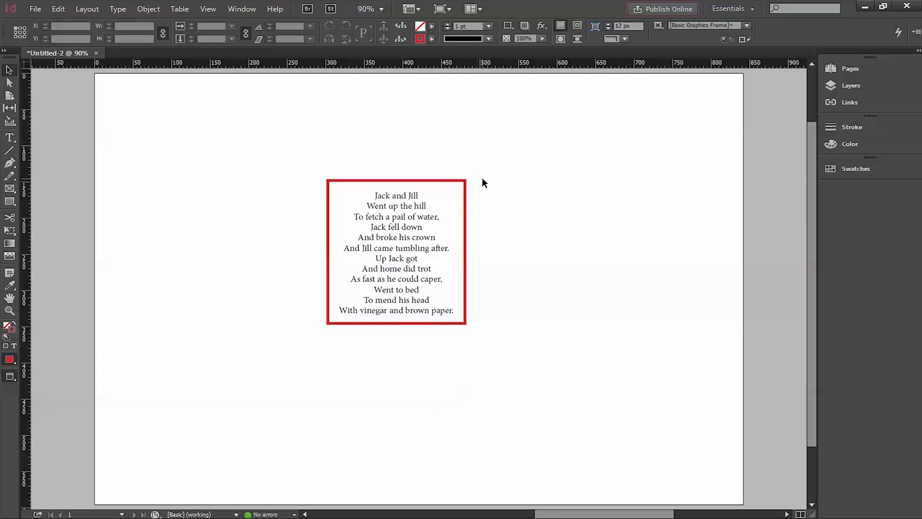
click(463, 211)
click(488, 26)
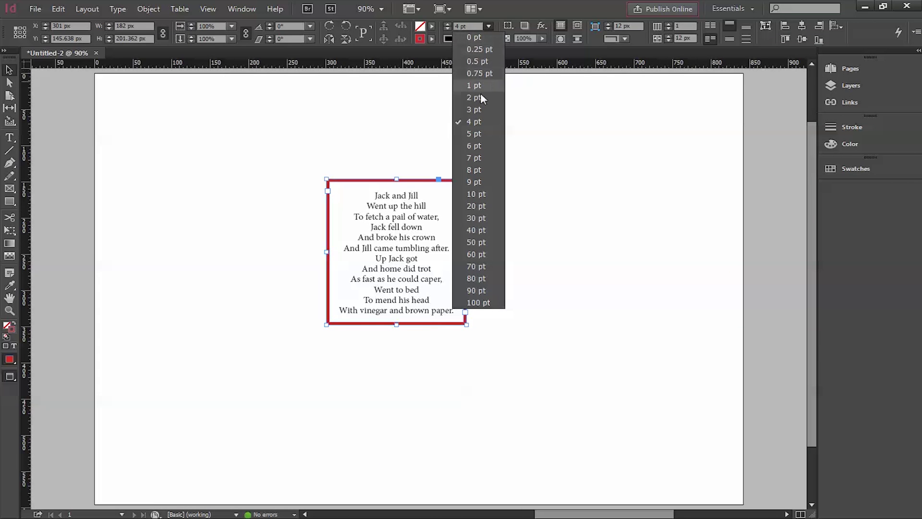
click(482, 134)
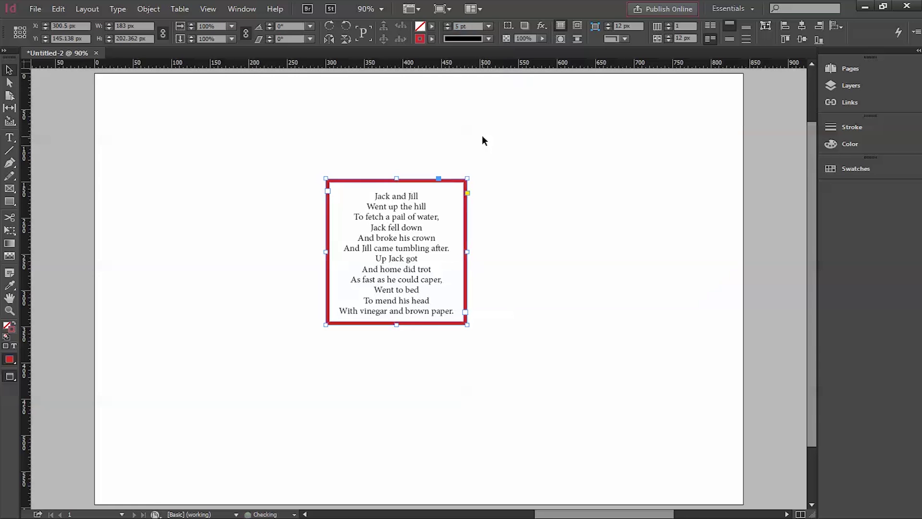
click(488, 26)
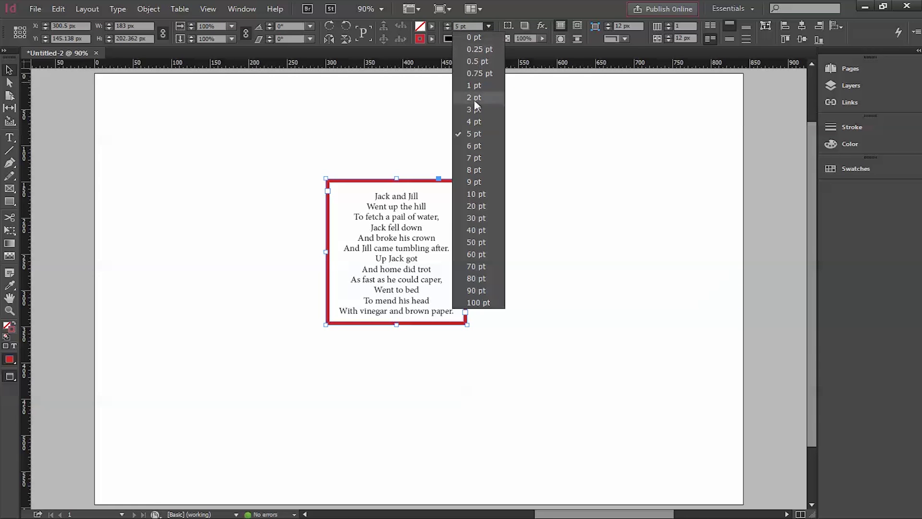
click(478, 160)
click(536, 205)
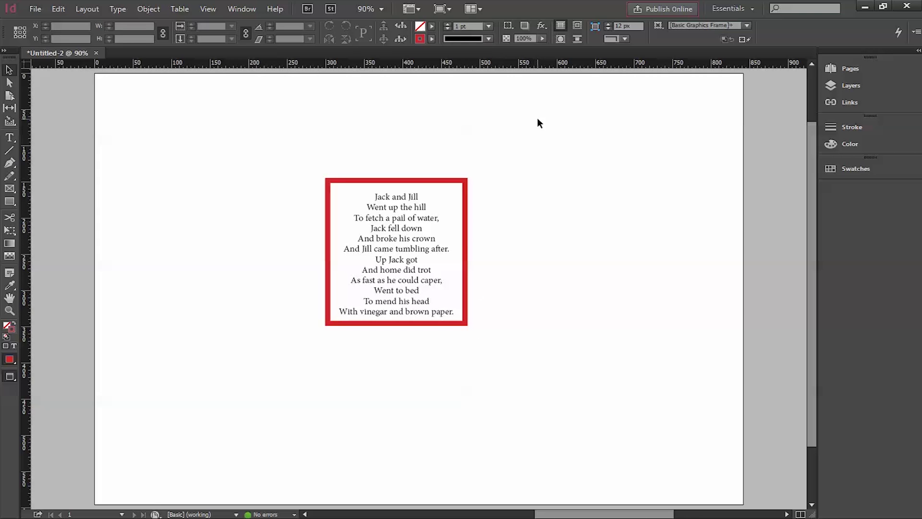
Apply the Rounded corner option to the red-bordered poem frame
click(626, 39)
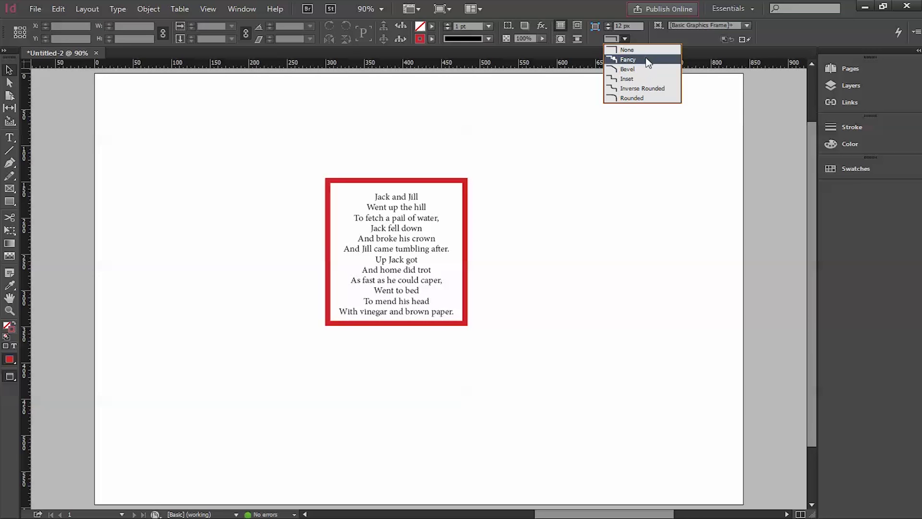
click(631, 98)
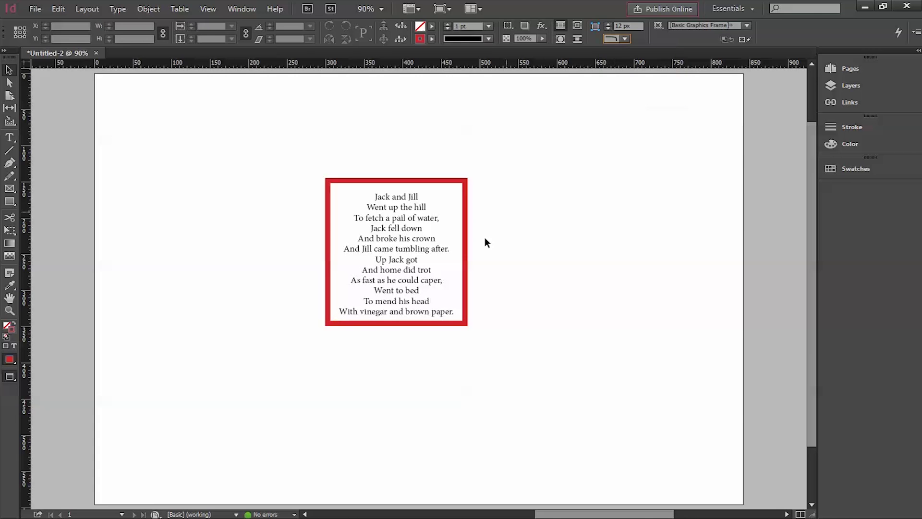
click(465, 267)
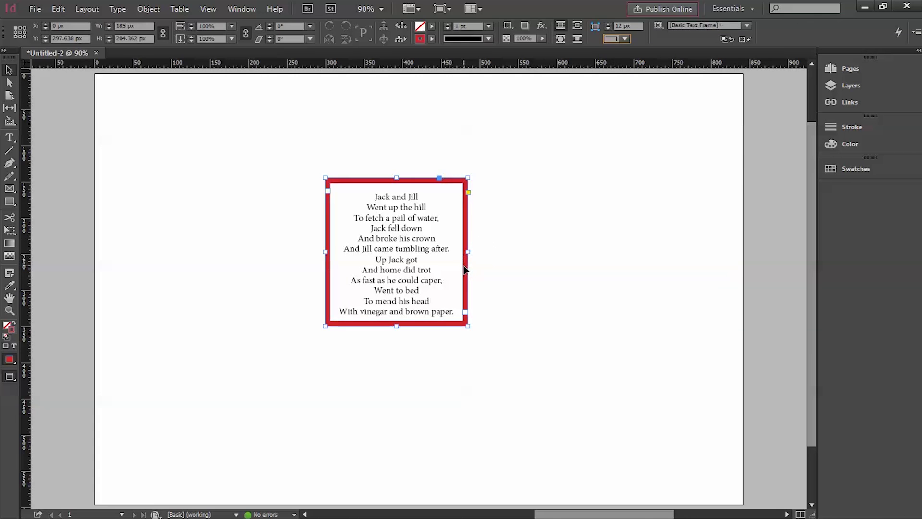
click(624, 38)
click(630, 98)
click(502, 321)
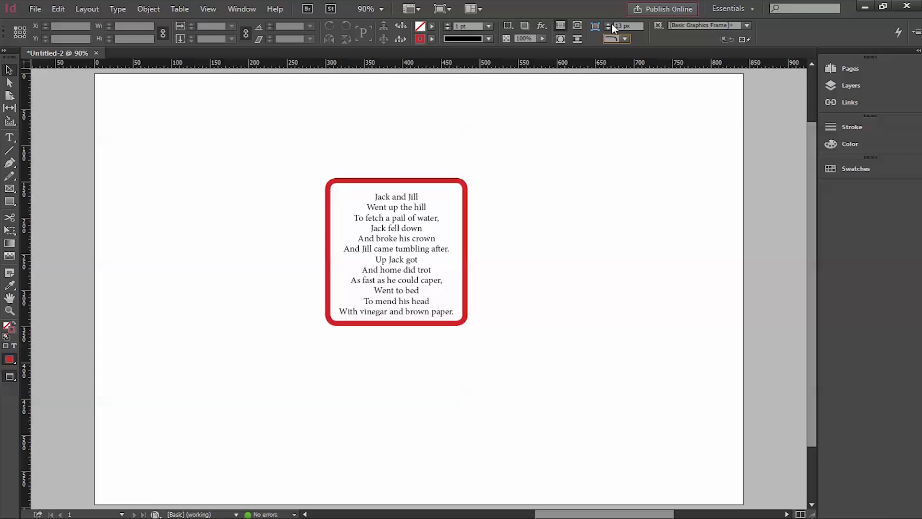
Raise the poem frame's corner rounding size by seven increments
drag(507, 183, 464, 242)
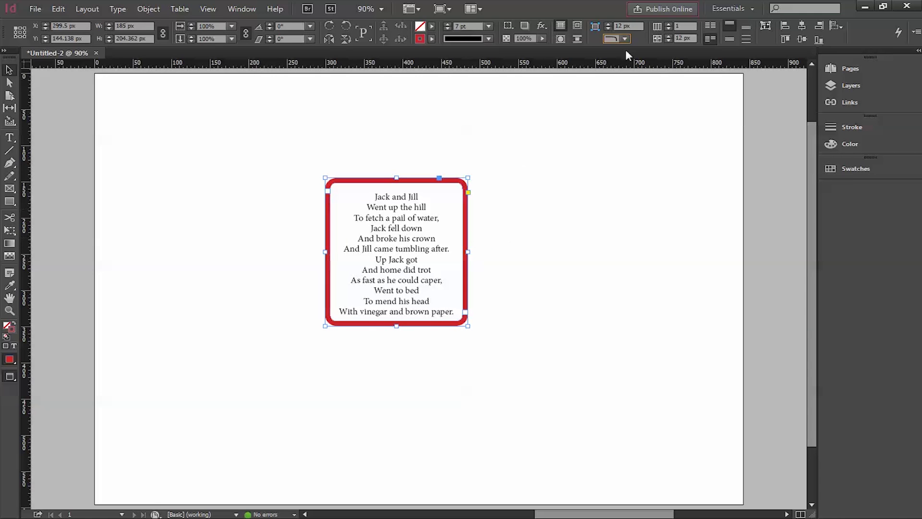
click(608, 24)
click(608, 24)
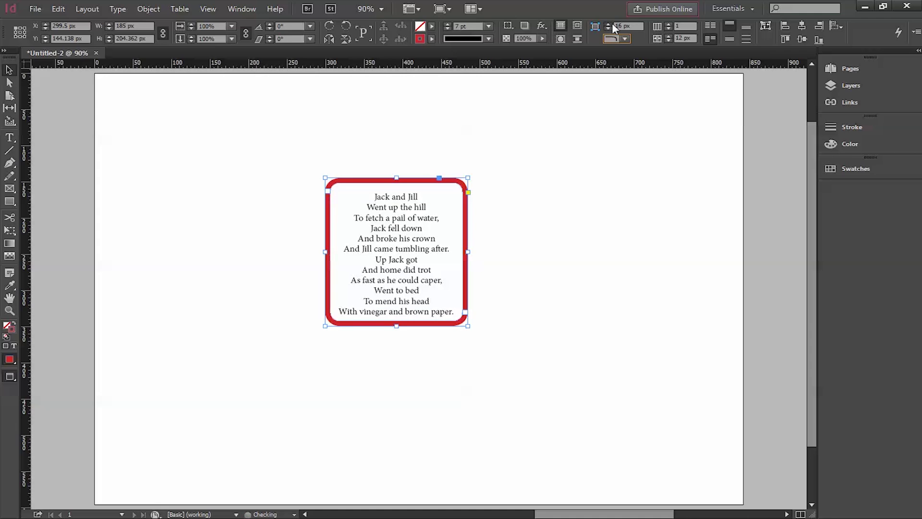
click(608, 24)
click(609, 24)
click(608, 24)
click(612, 24)
click(612, 24)
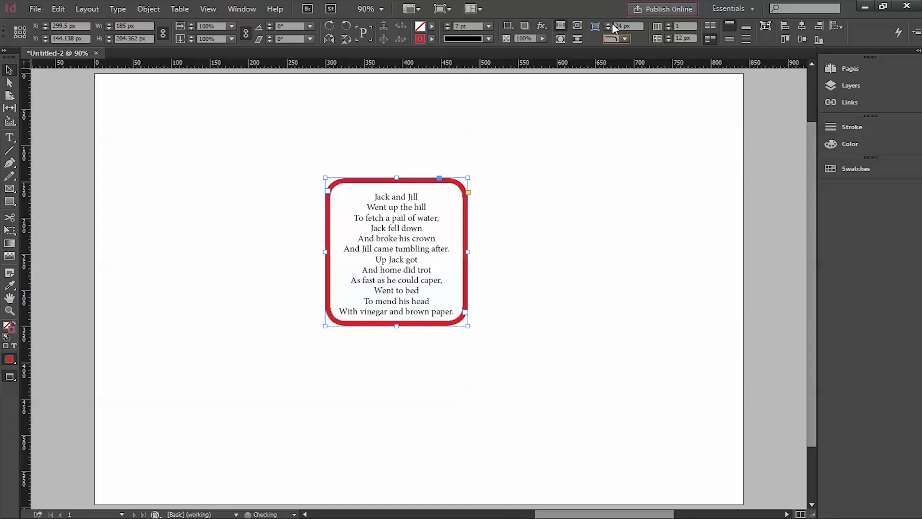
click(612, 24)
click(600, 220)
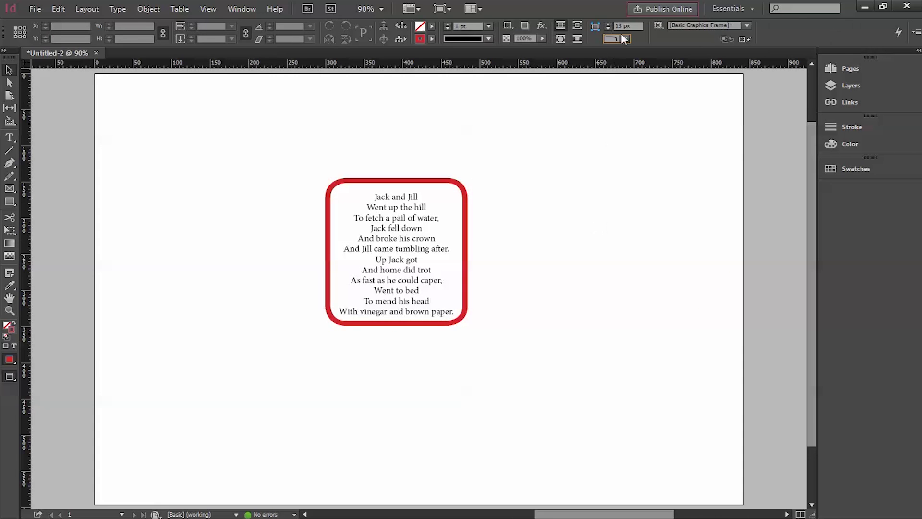
Extend the frame's bottom edge slightly, then select the whole poem frame for removal
click(417, 323)
drag(397, 330, 397, 331)
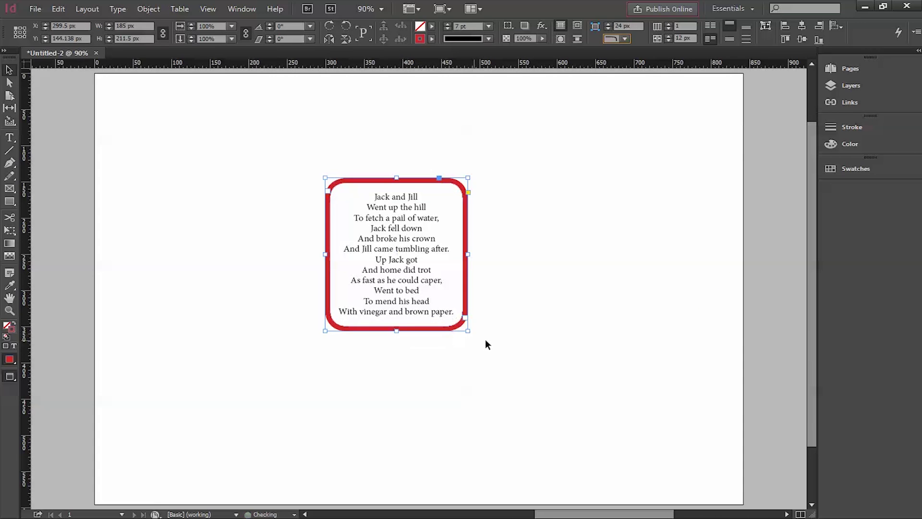
click(485, 339)
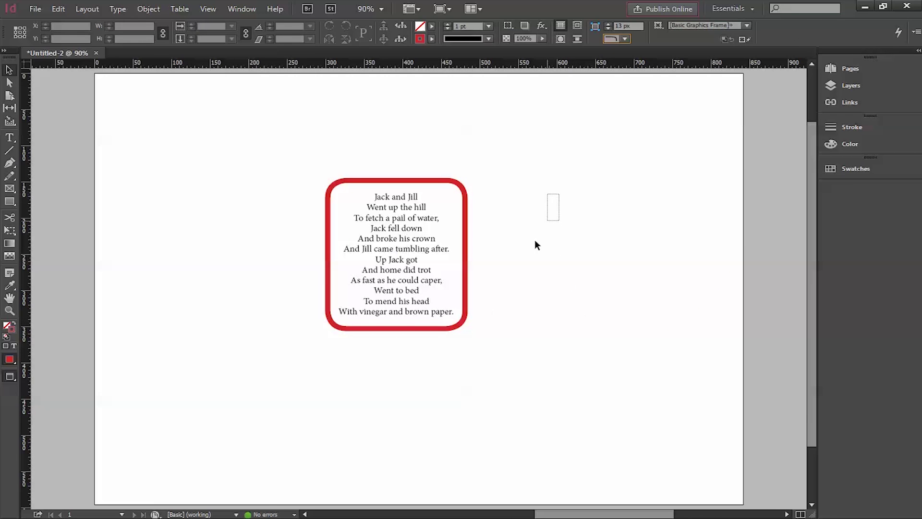
key(ctrl+a)
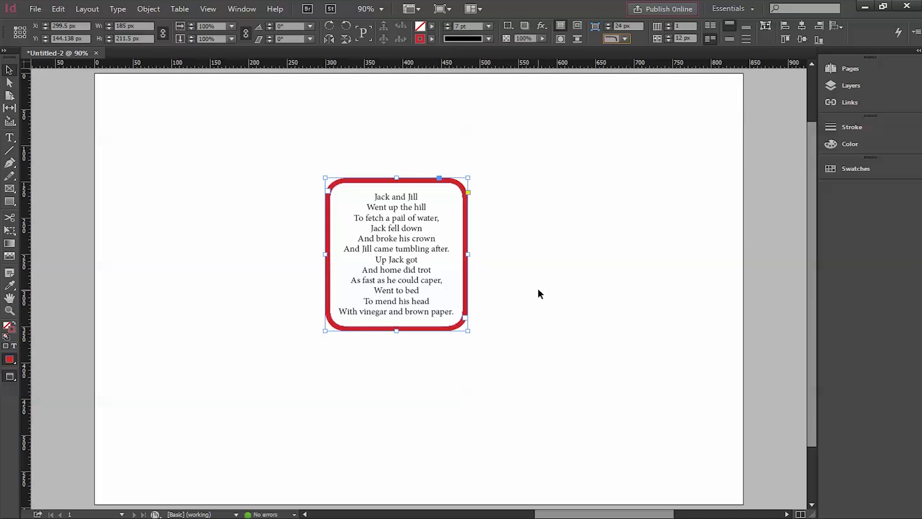
drag(530, 214, 391, 384)
Delete the poem frame and place Sunset.jpg in a new frame on the page
key(Delete)
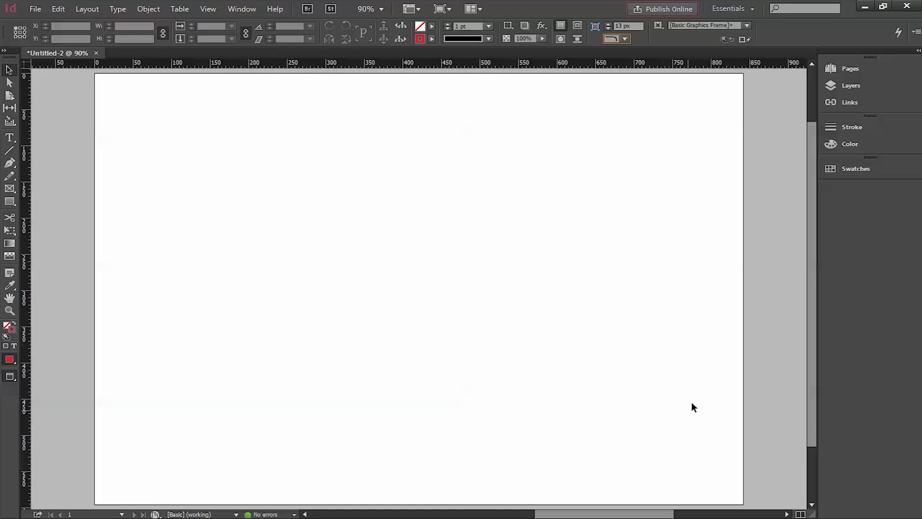
click(33, 10)
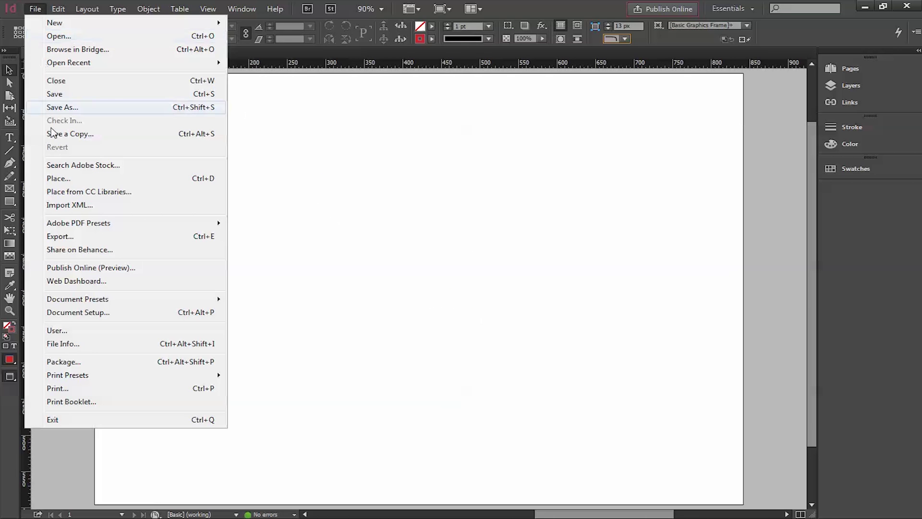
click(62, 180)
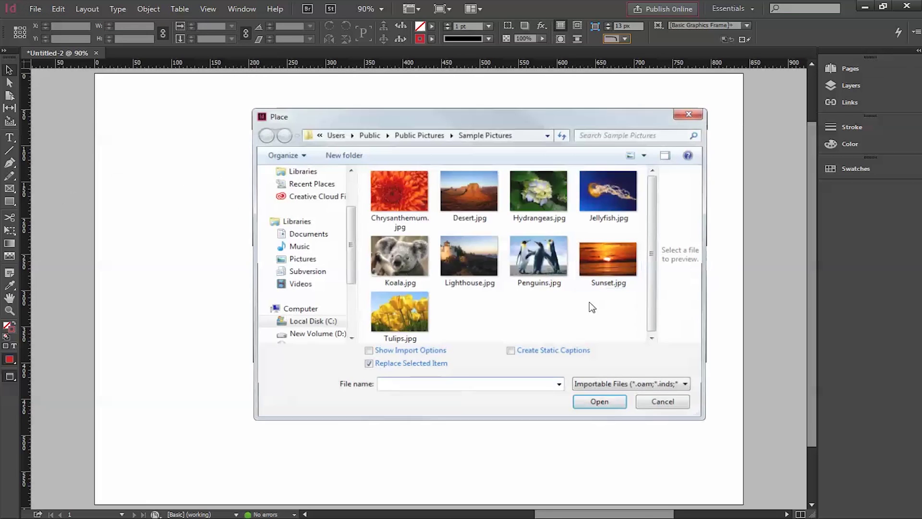
click(607, 259)
click(598, 400)
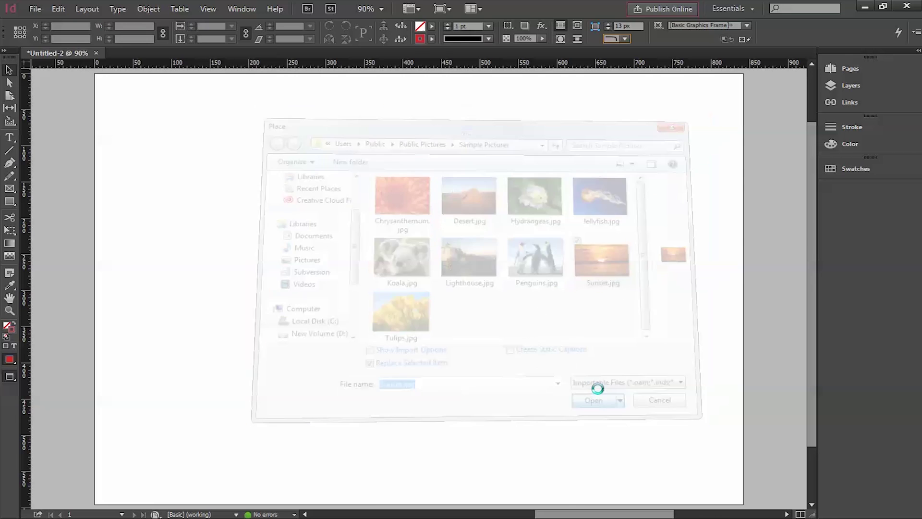
drag(513, 316, 515, 318)
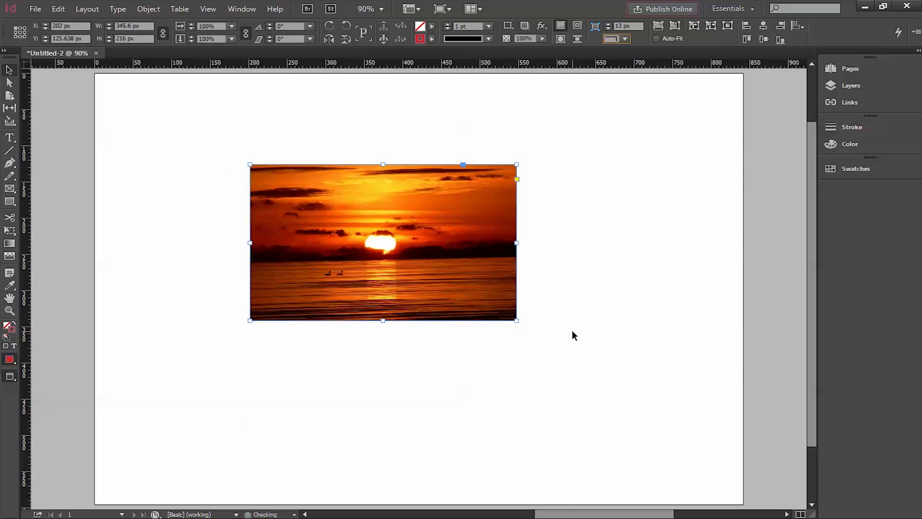
Give the photo frame a 9 pt green C=75 M=5 Y=100 K=0 border
click(455, 298)
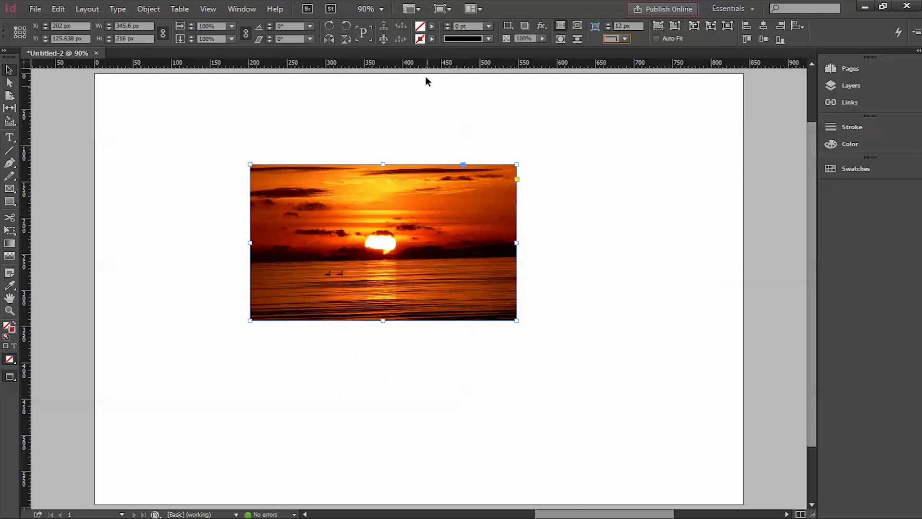
click(432, 39)
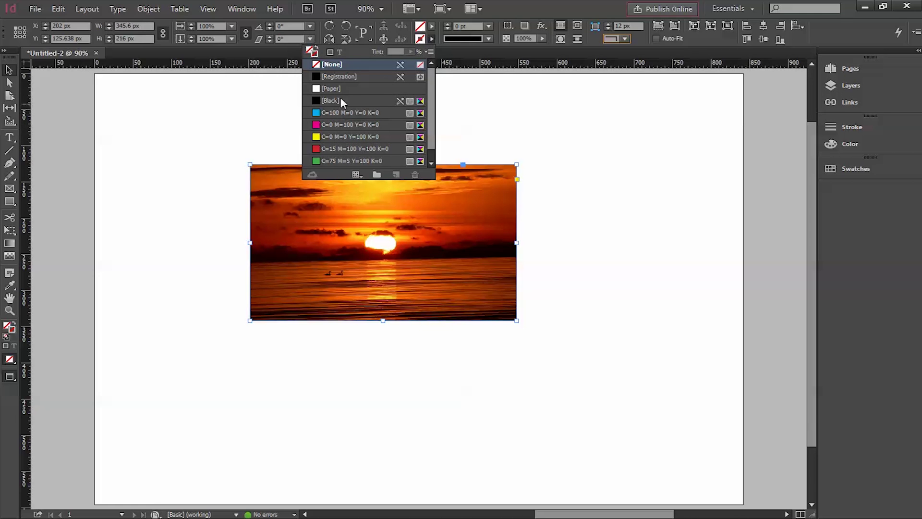
click(344, 159)
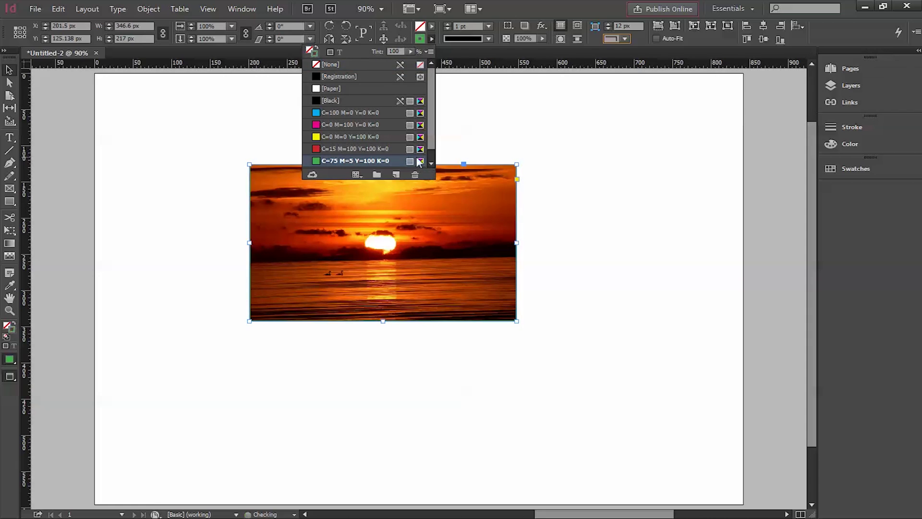
click(551, 250)
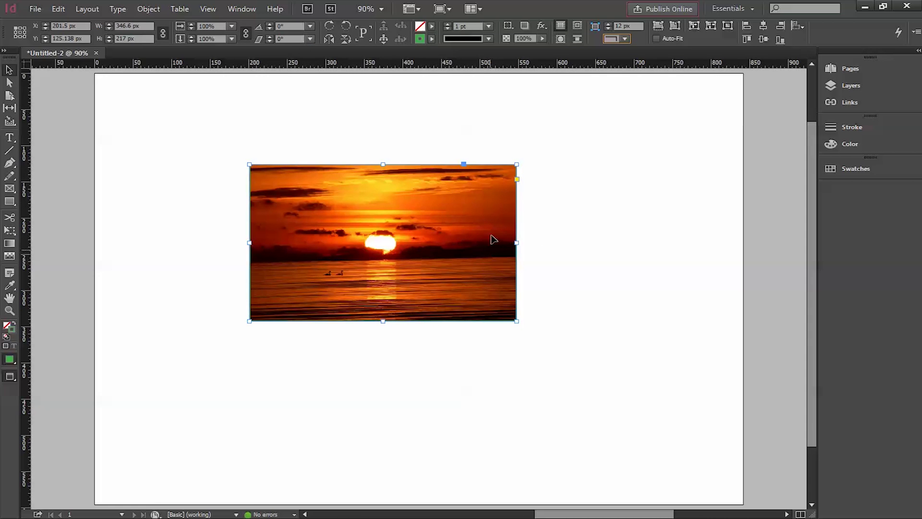
click(488, 26)
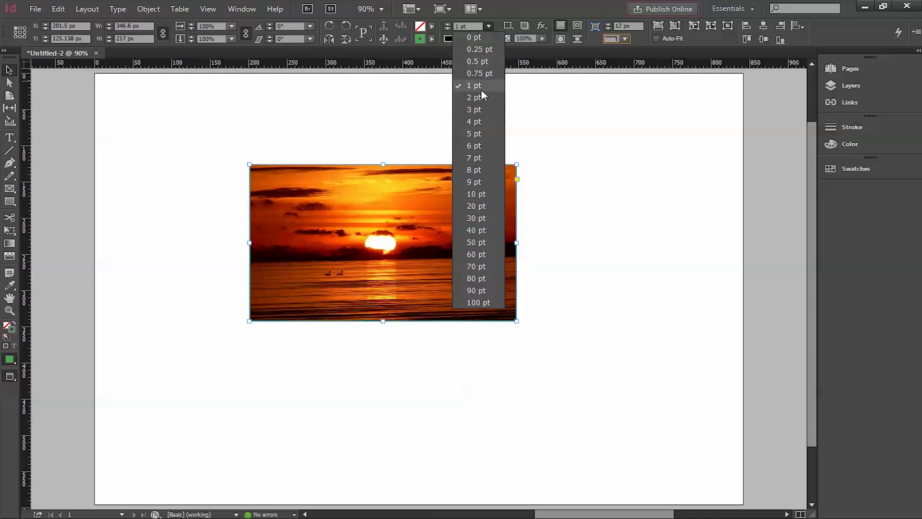
click(482, 187)
click(572, 242)
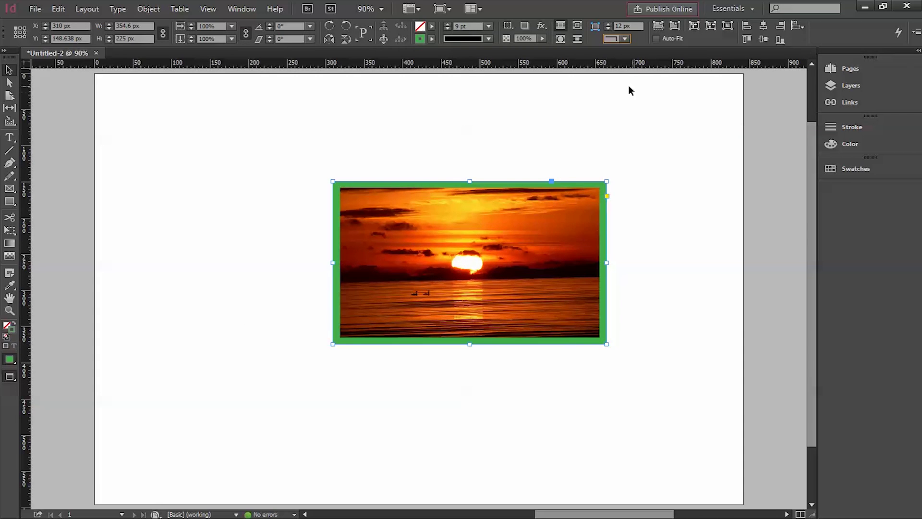
Give the sunset photo frame rounded corners
click(623, 39)
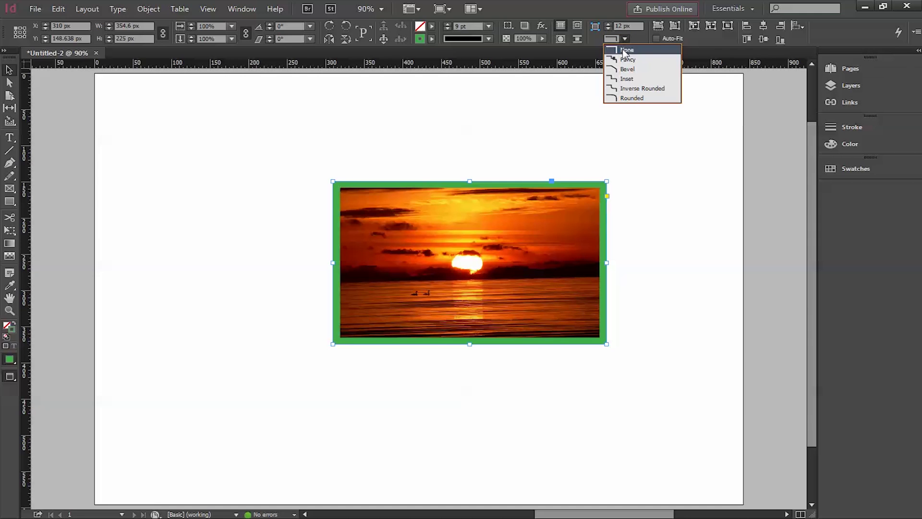
click(620, 99)
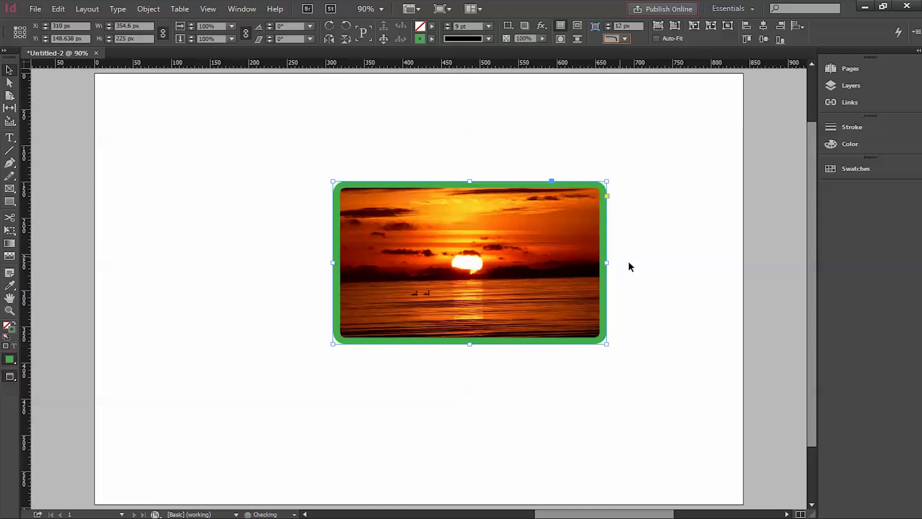
click(627, 263)
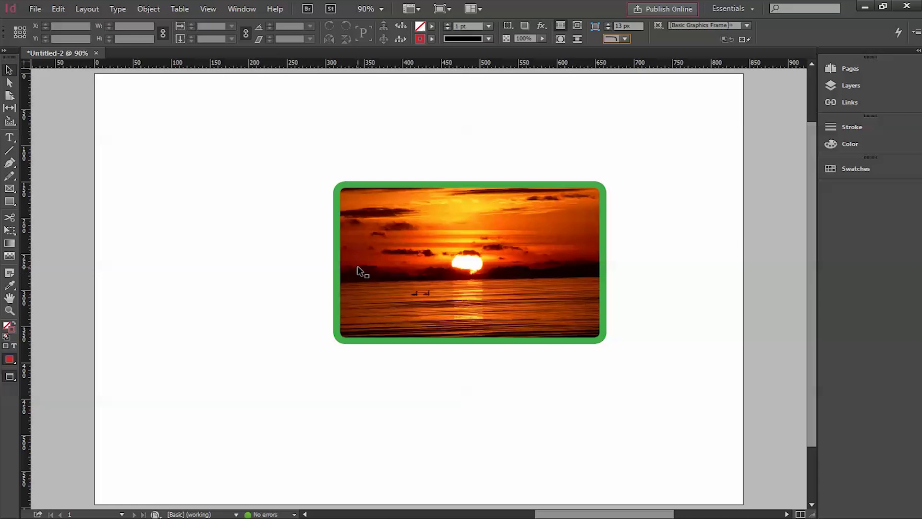
Thin the photo frame's green border to 6 pt
click(487, 26)
click(473, 182)
click(530, 188)
click(488, 28)
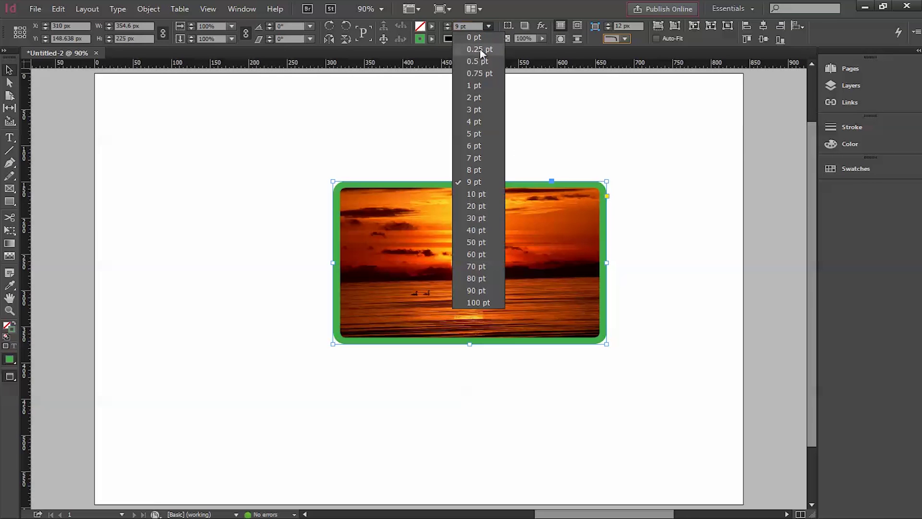
click(478, 148)
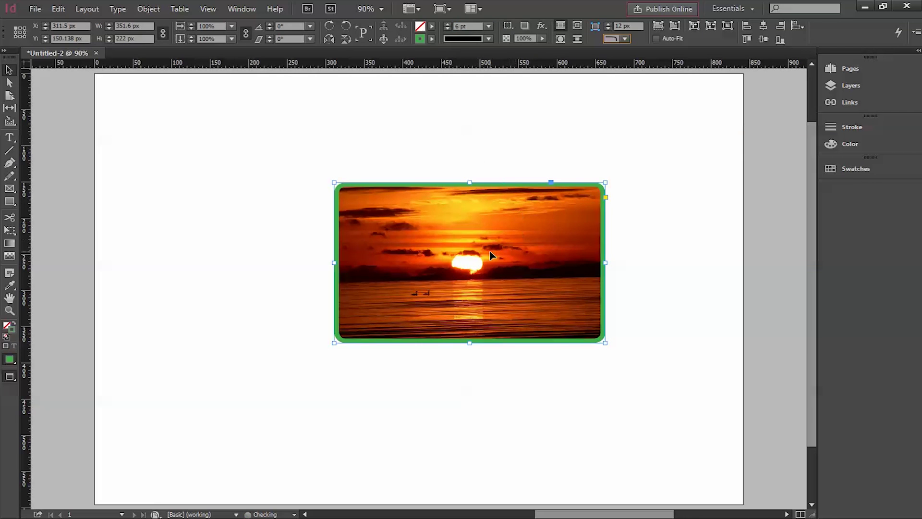
Move the photo frame to the centre of the page
drag(490, 251, 580, 165)
click(600, 294)
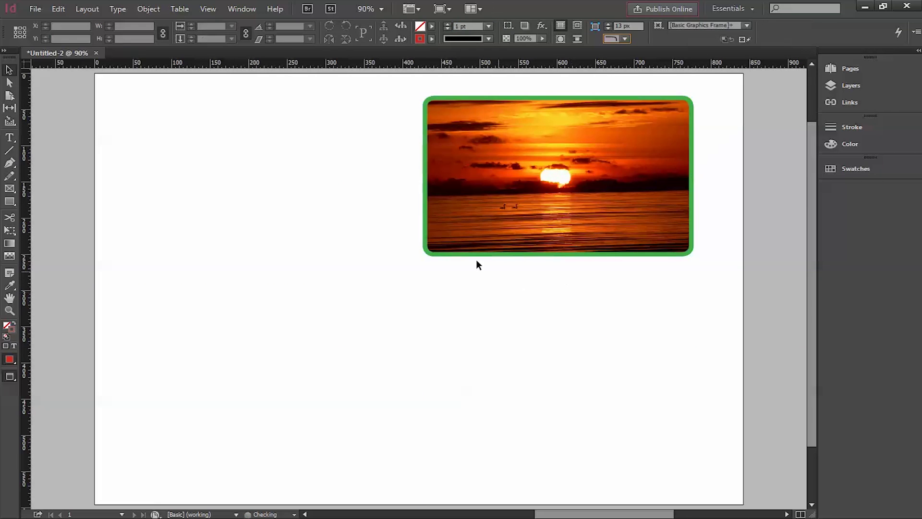
drag(595, 239, 472, 334)
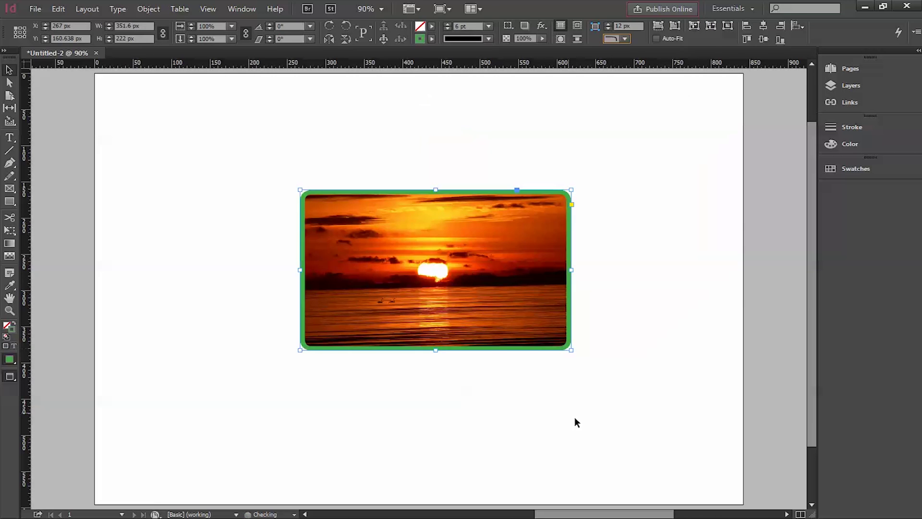
click(693, 411)
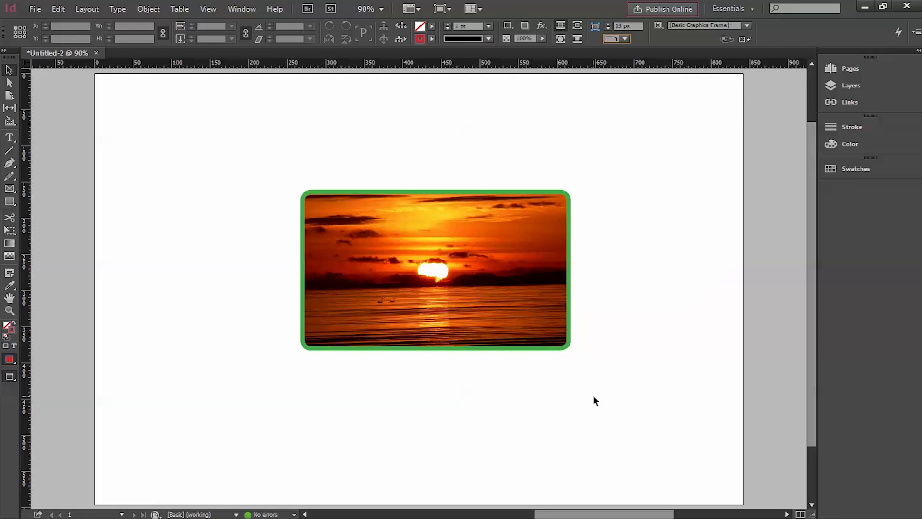